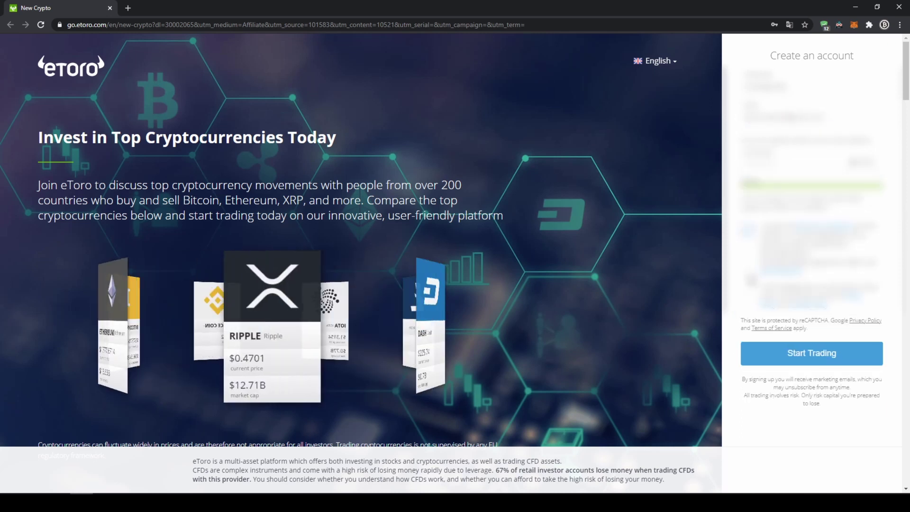
- Submit the filled-in eToro registration to start trading and verify the account's email address from the welcome email
left_click(767, 359)
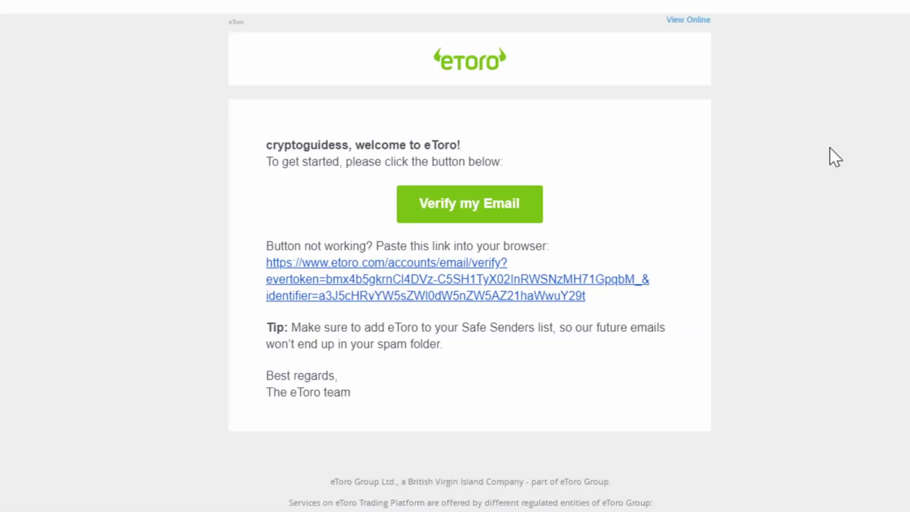
left_click(519, 207)
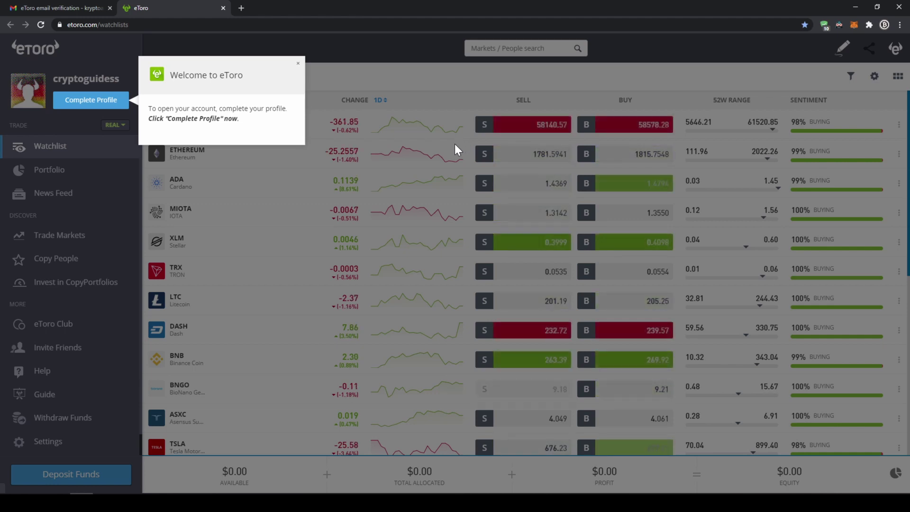
- Start completing the profile and submit the personal details and address pages
left_click(104, 107)
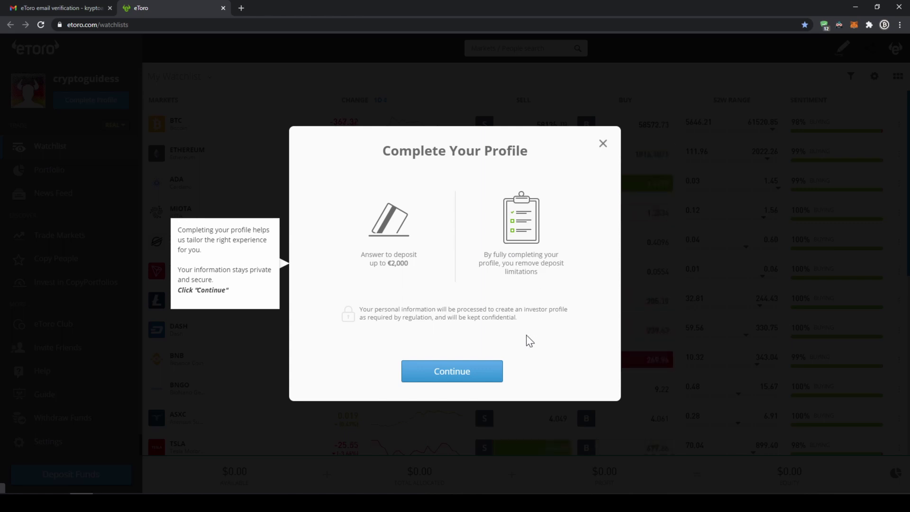
left_click(474, 384)
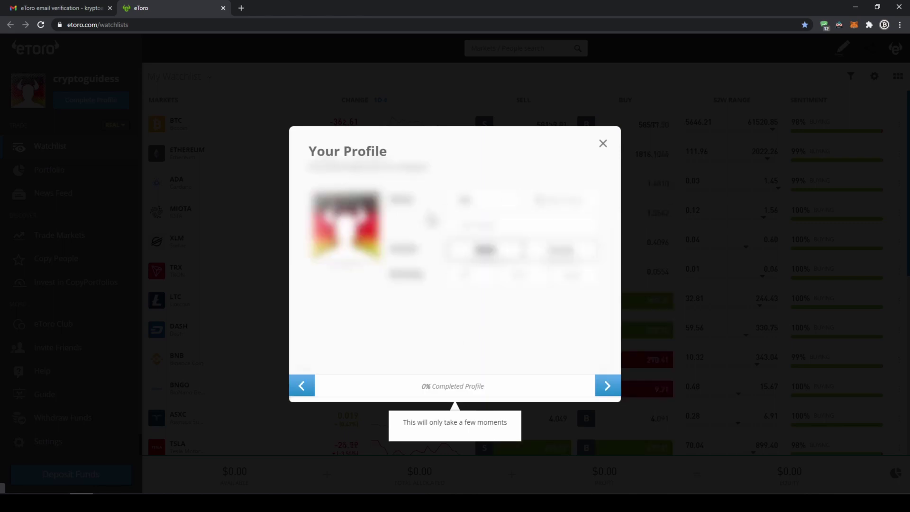
left_click(609, 386)
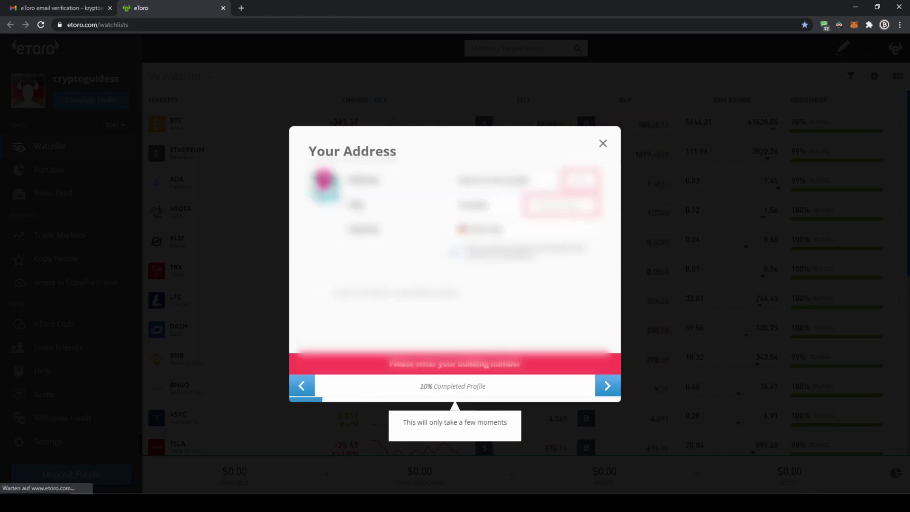
left_click(608, 386)
left_click(608, 386)
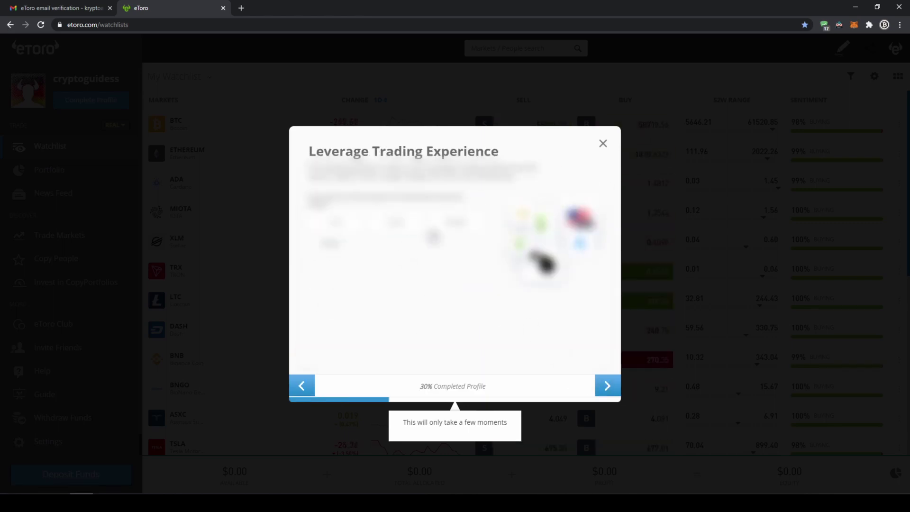
- Work through the Leverage Trading Experience and Trading Knowledge Assessment questions of the profile
left_click(609, 387)
left_click(608, 386)
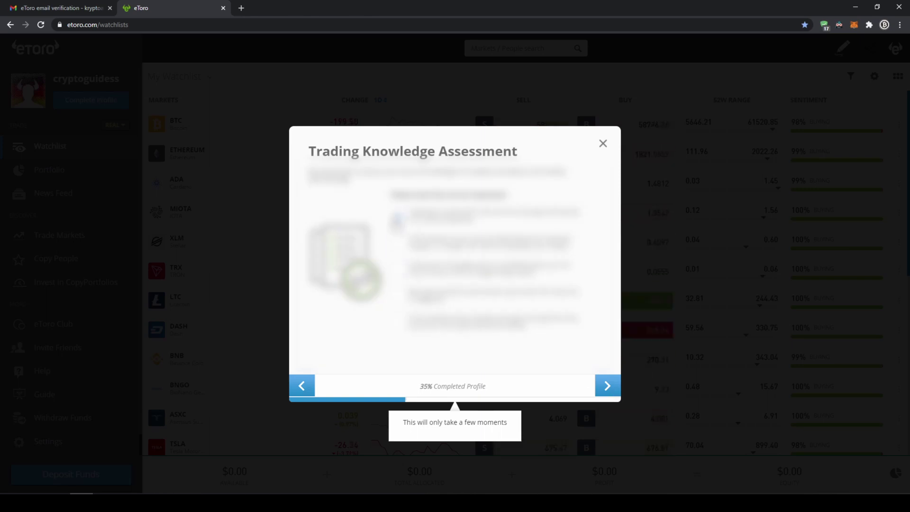
left_click(608, 386)
left_click(608, 386)
left_click(549, 249)
left_click(608, 386)
left_click(608, 387)
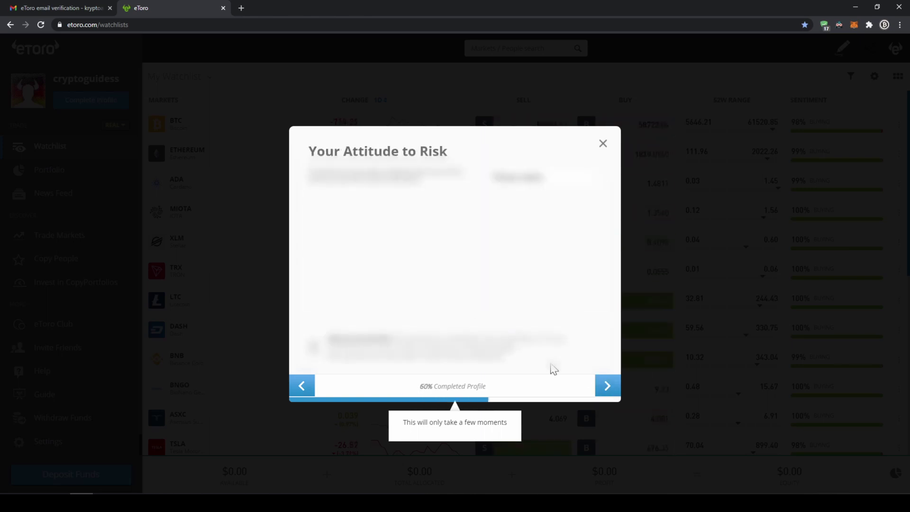
- Choose an answer for Your Attitude to Risk and continue to the following profile page
left_click(546, 177)
left_click(545, 228)
left_click(606, 387)
- Select answers for the remaining profile questions, including the dropdown choices under Your Financial Status
left_click(442, 307)
left_click(474, 192)
left_click(470, 237)
left_click(475, 225)
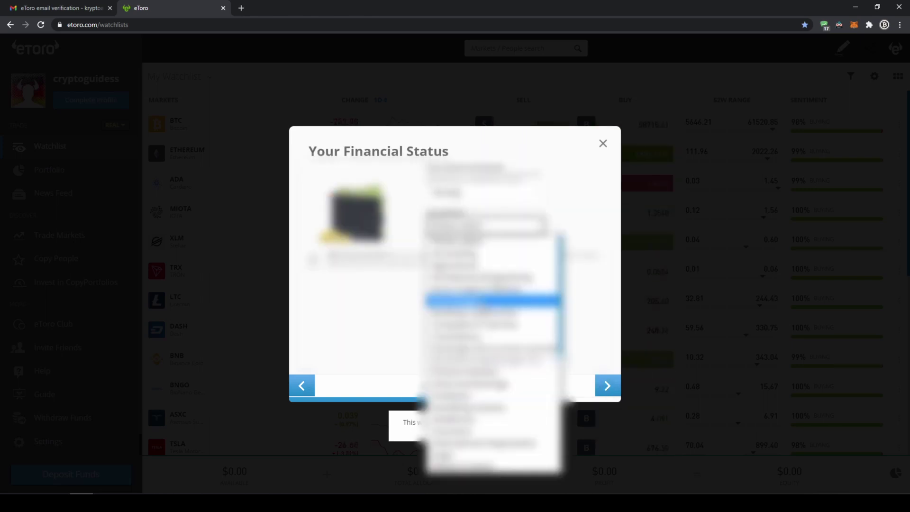
left_click(464, 441)
left_click(475, 259)
left_click(474, 333)
left_click(479, 297)
left_click(475, 325)
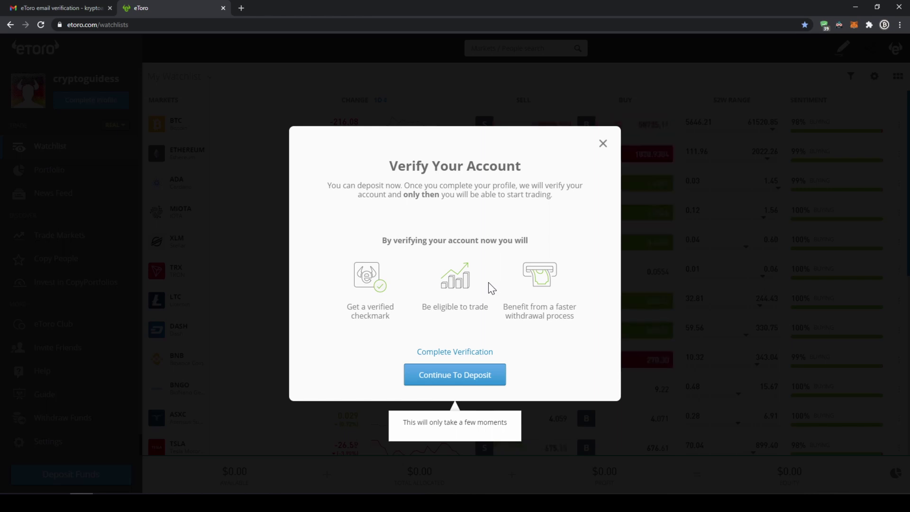
- Continue to the deposit and fund the account with 1000 USD using PayPal as the payment method
left_click(480, 385)
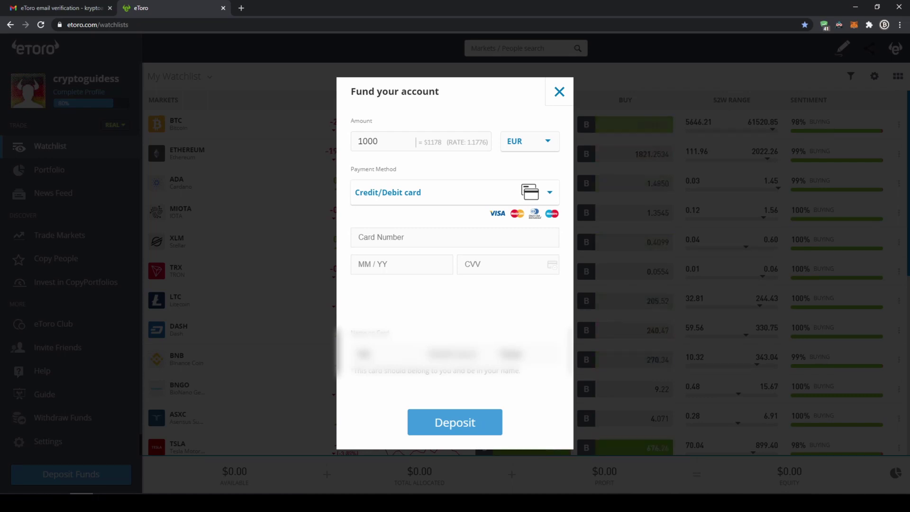
left_click(481, 199)
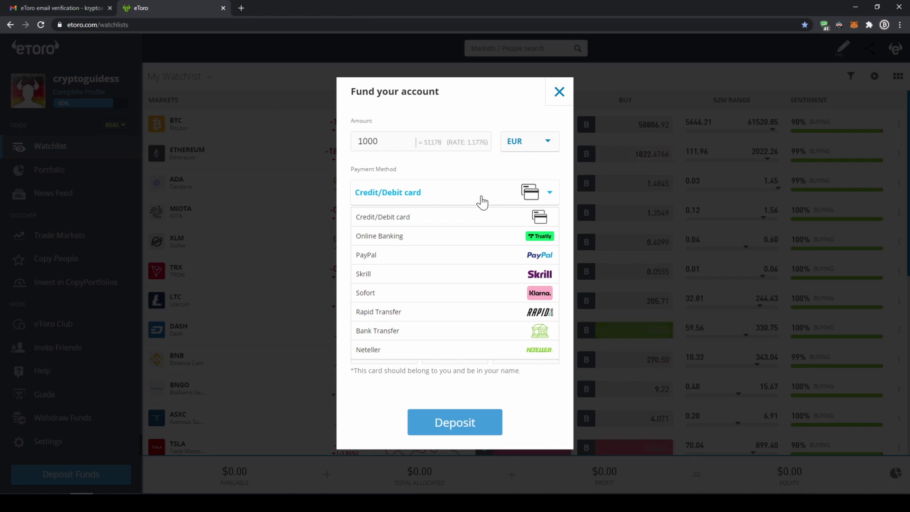
left_click(466, 255)
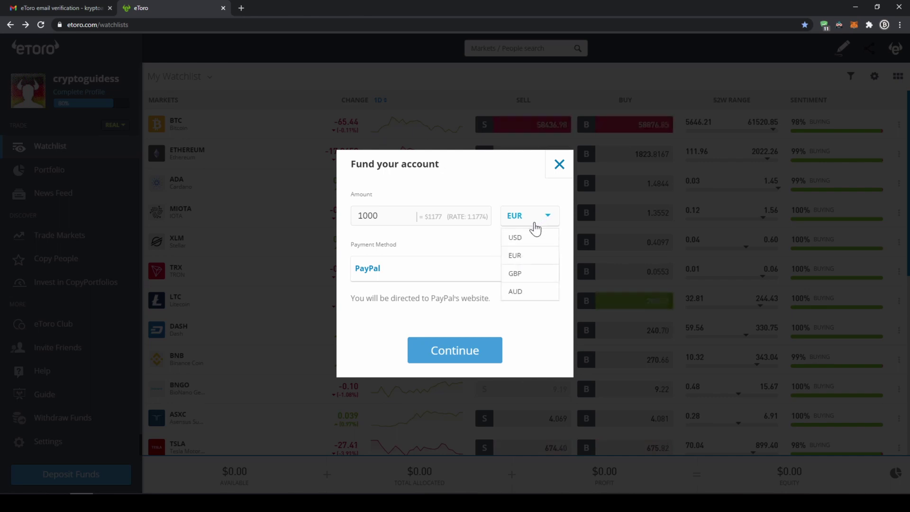
left_click(528, 241)
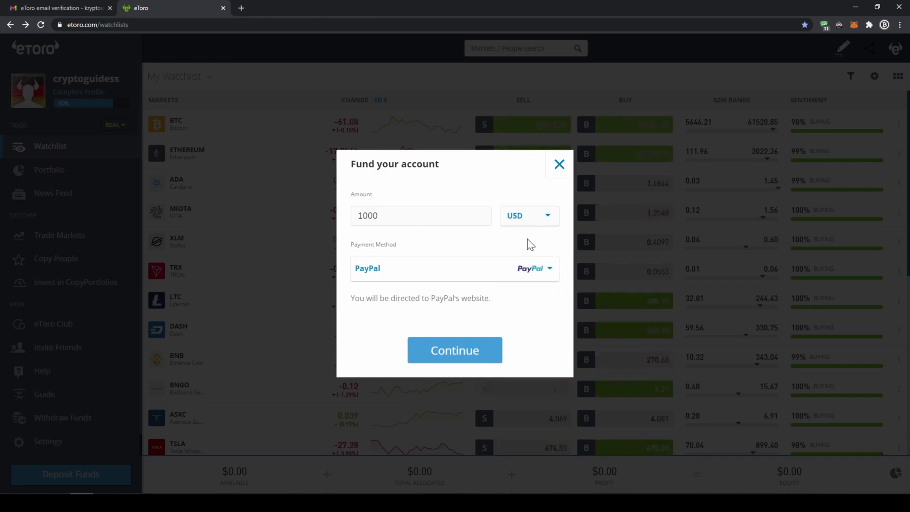
double_click(407, 216)
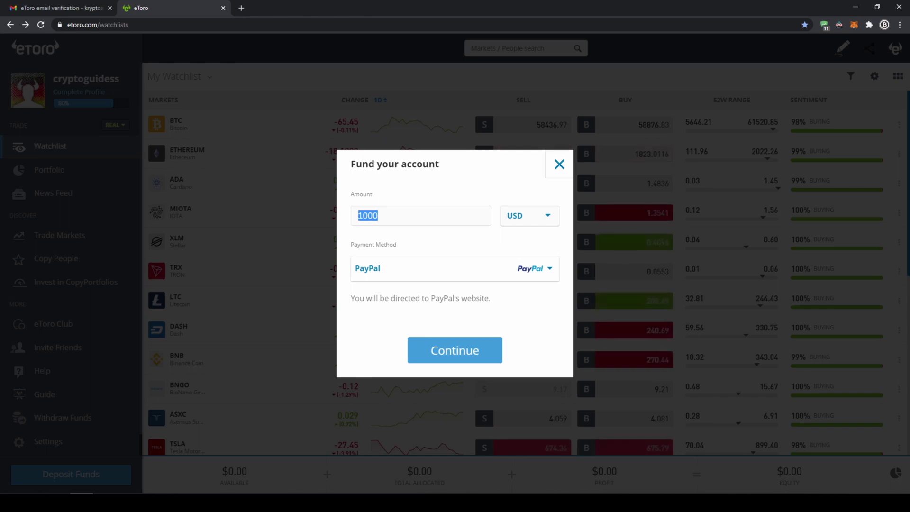
left_click(407, 216)
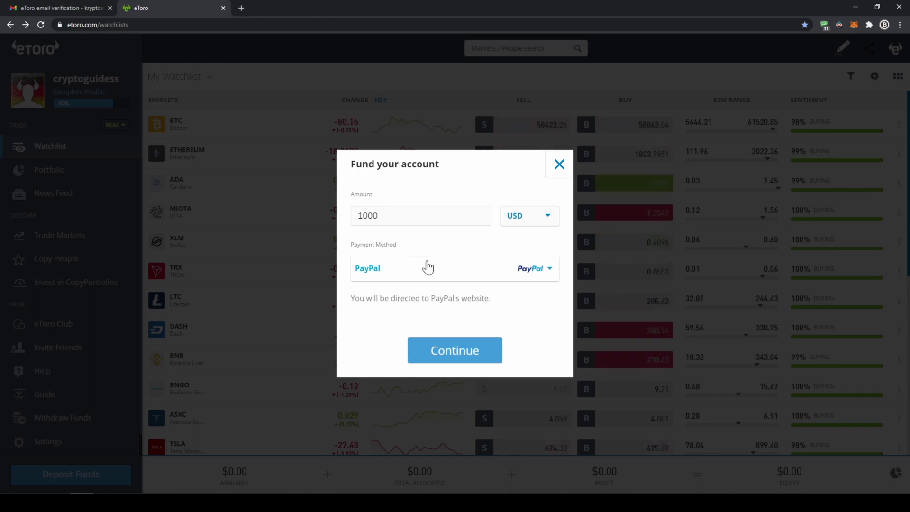
left_click(455, 354)
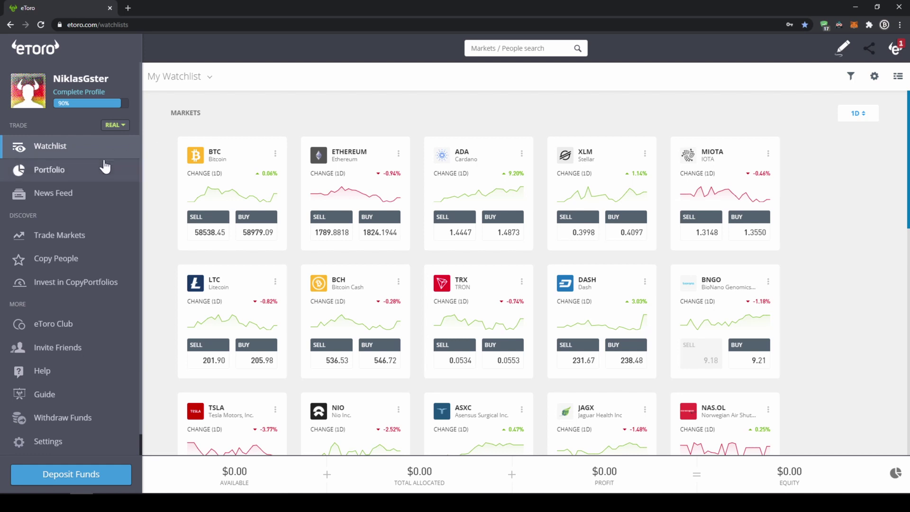
- Switch the account from the real to the virtual portfolio and open its portfolio overview
left_click(124, 126)
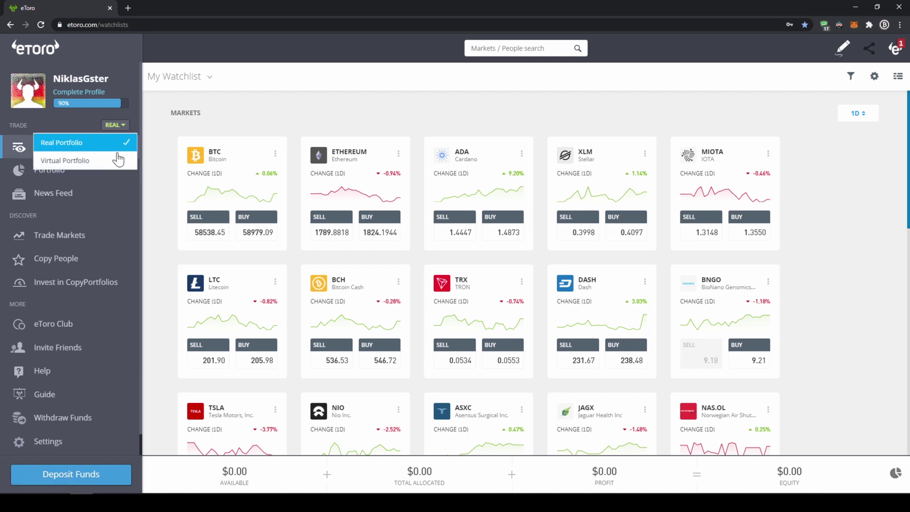
left_click(120, 158)
left_click(468, 338)
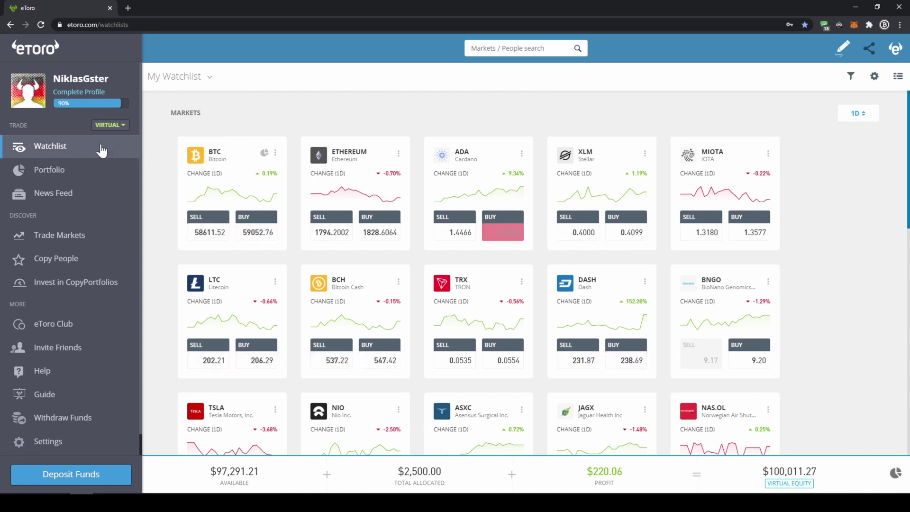
left_click(92, 177)
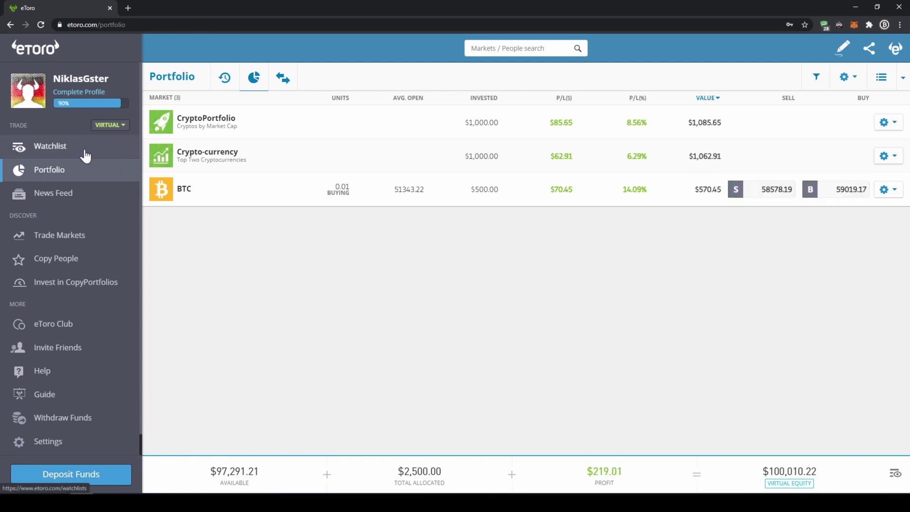
- Return to the watchlist, search for "yearn" and open the YFI (Yearn.finance) market page
left_click(111, 156)
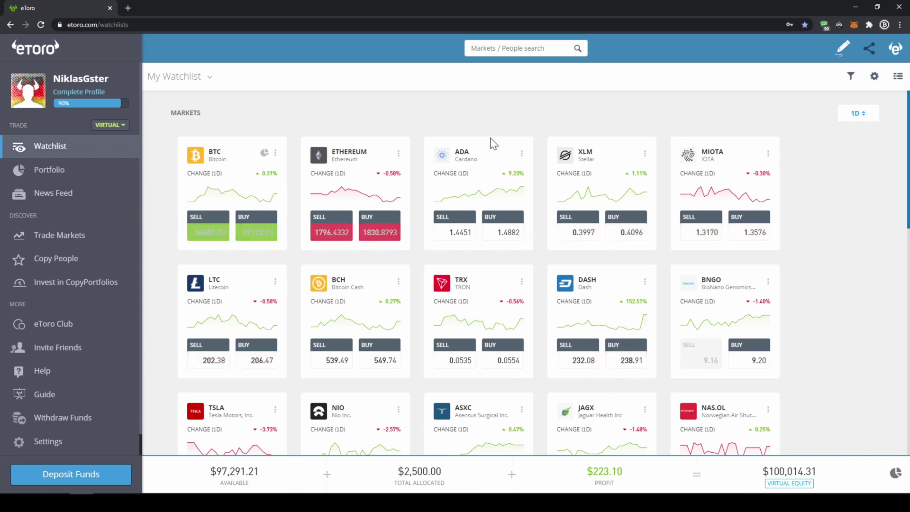
left_click(501, 48)
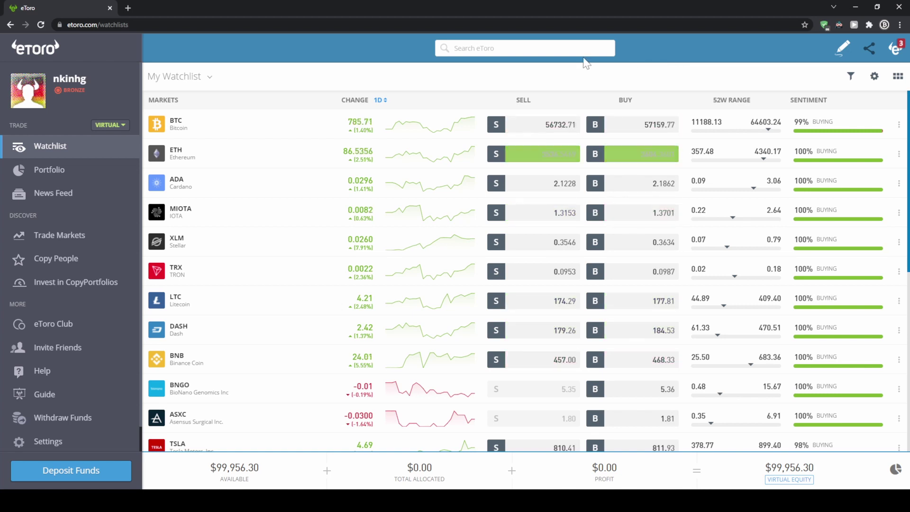
left_click(526, 49)
type("yearn")
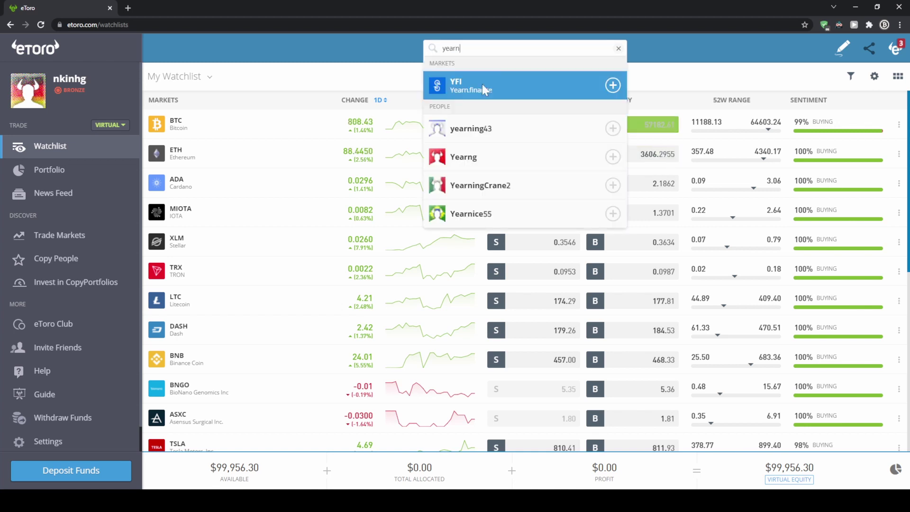
left_click(481, 88)
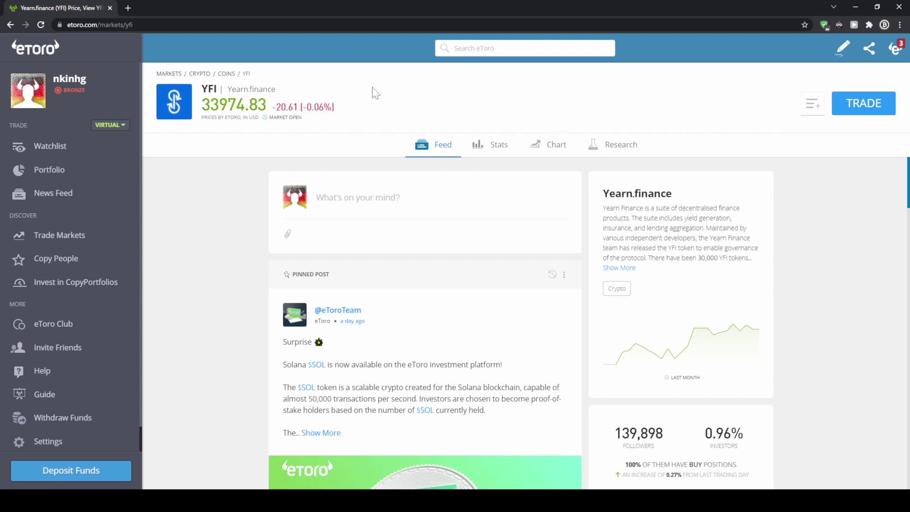
- Open a buy trade on YFI with an amount of $100
left_click(864, 103)
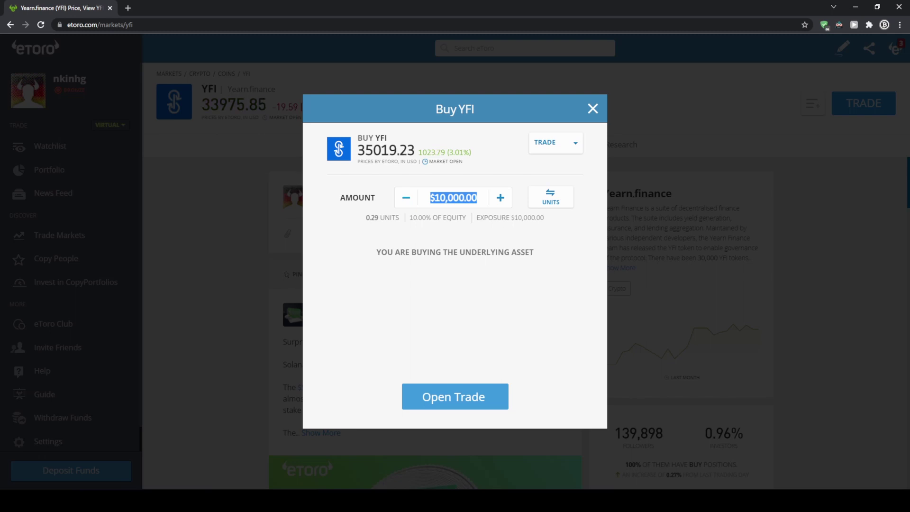
type("1")
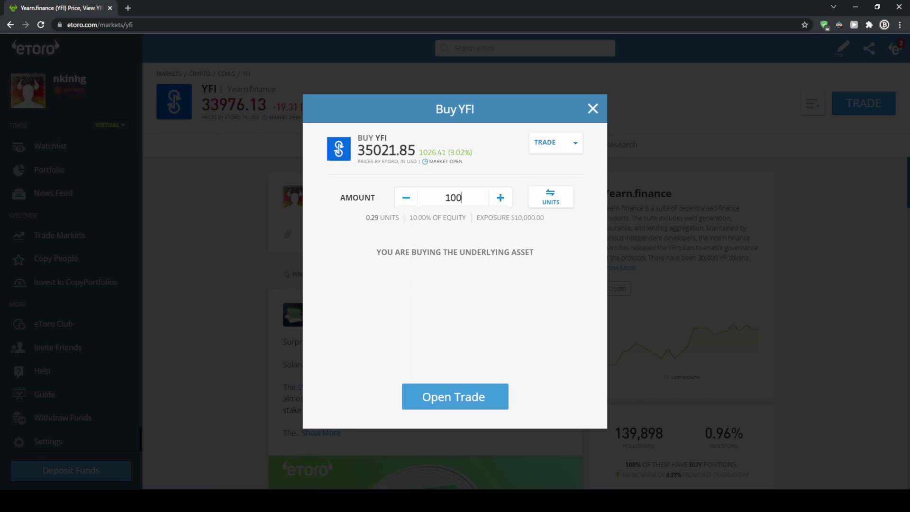
type("00")
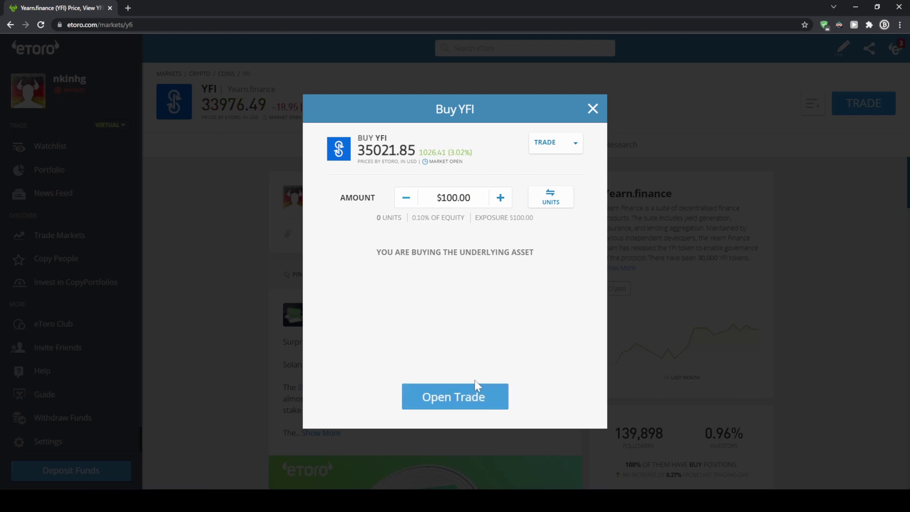
left_click(459, 400)
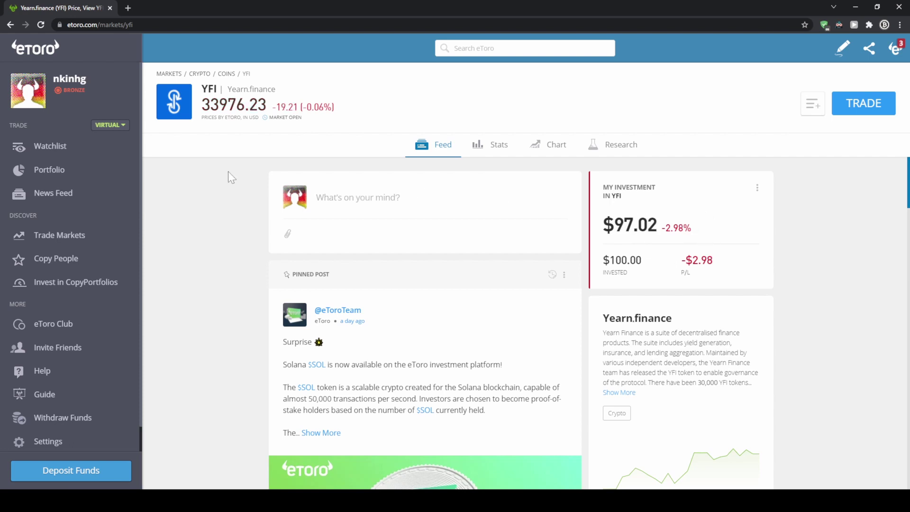
- Open the YFI position from the portfolio and bring up the Close Trade dialog for its buy trade
left_click(60, 171)
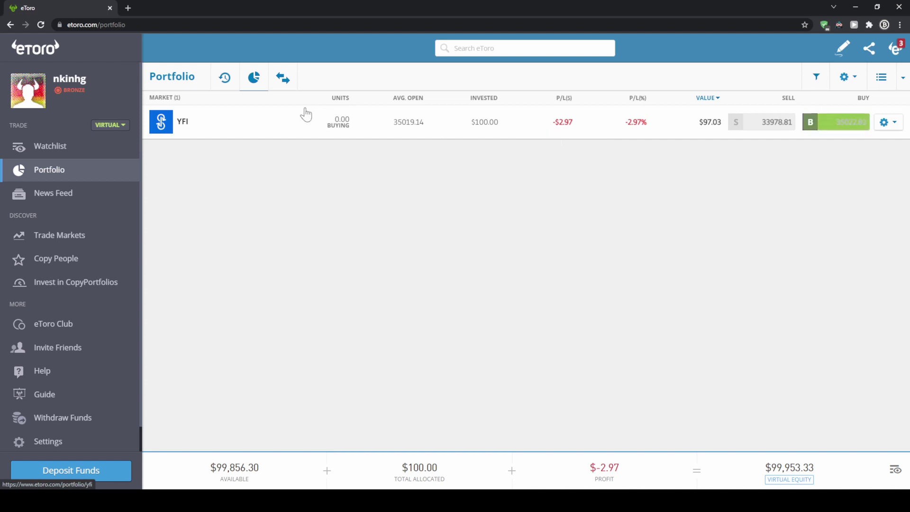
left_click(213, 132)
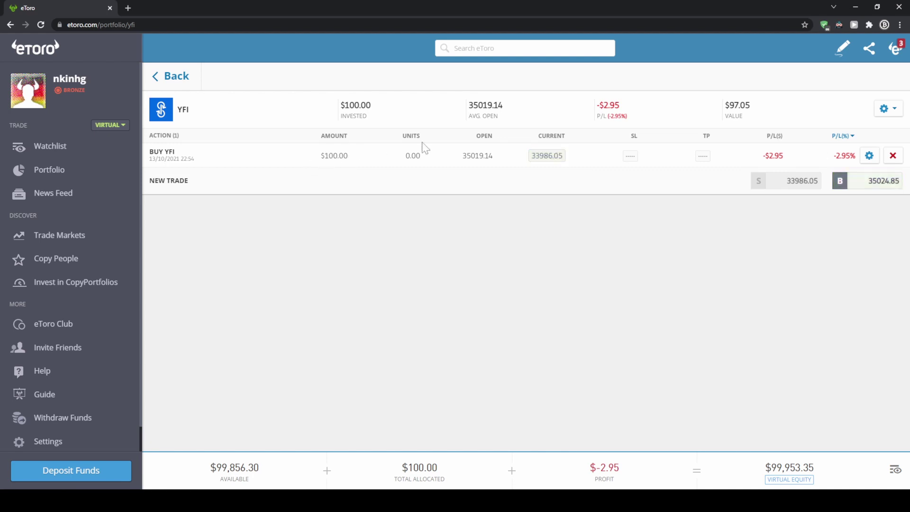
left_click(894, 158)
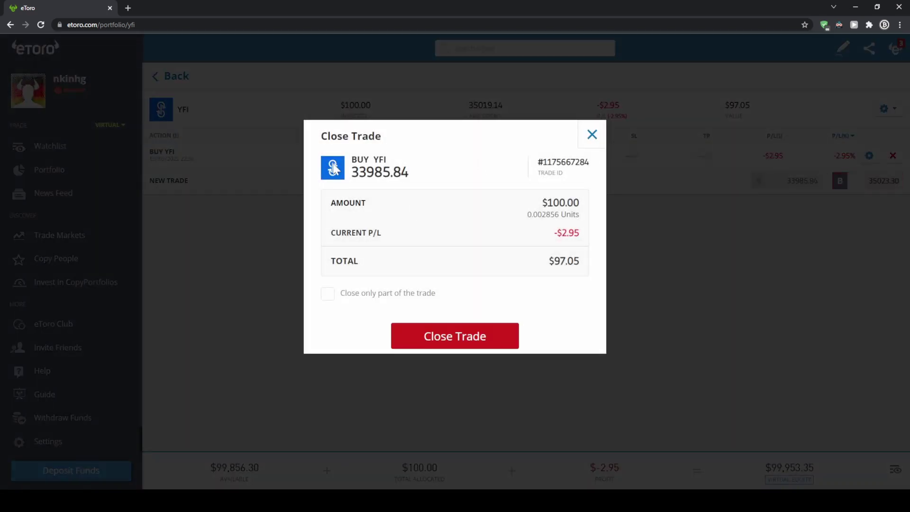
left_click(328, 297)
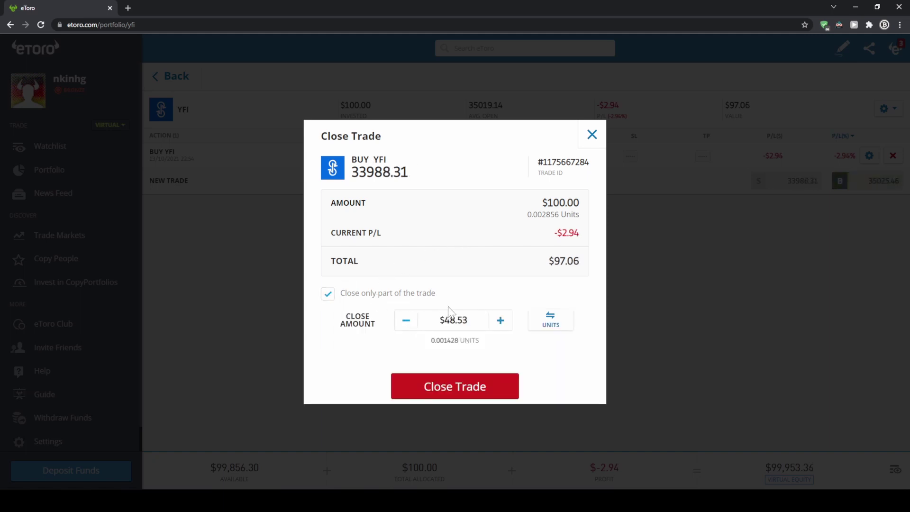
left_click(469, 321)
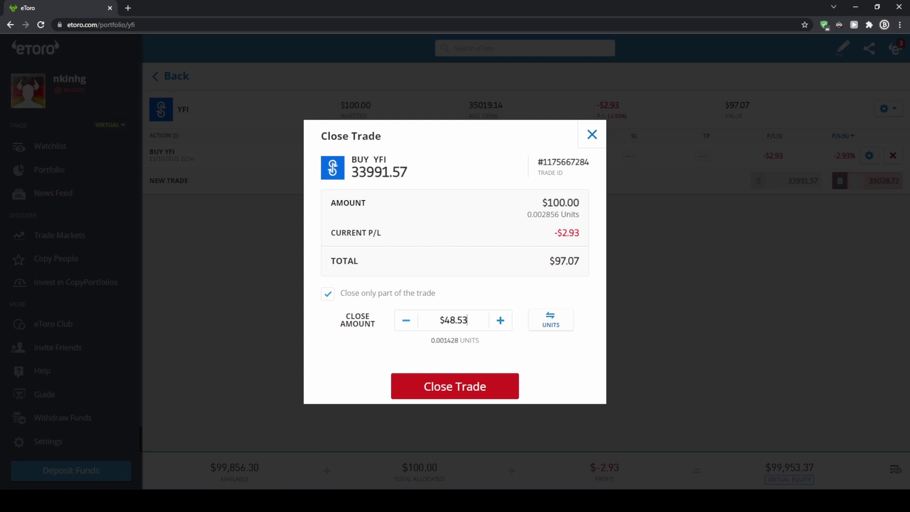
left_click(342, 294)
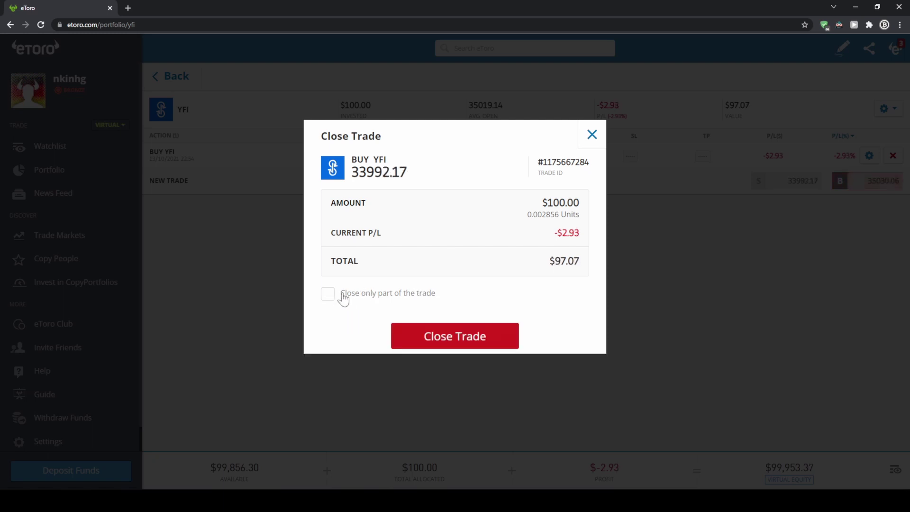
- Close the entire YFI trade
left_click(445, 332)
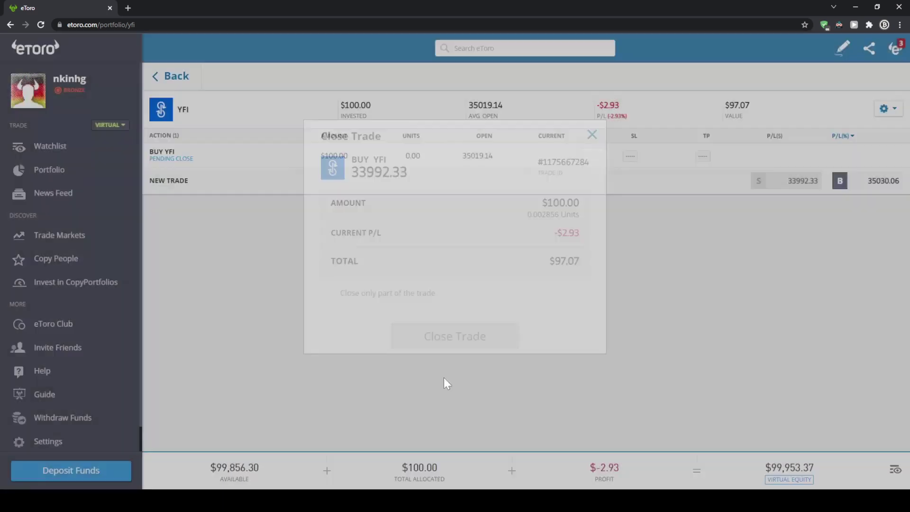